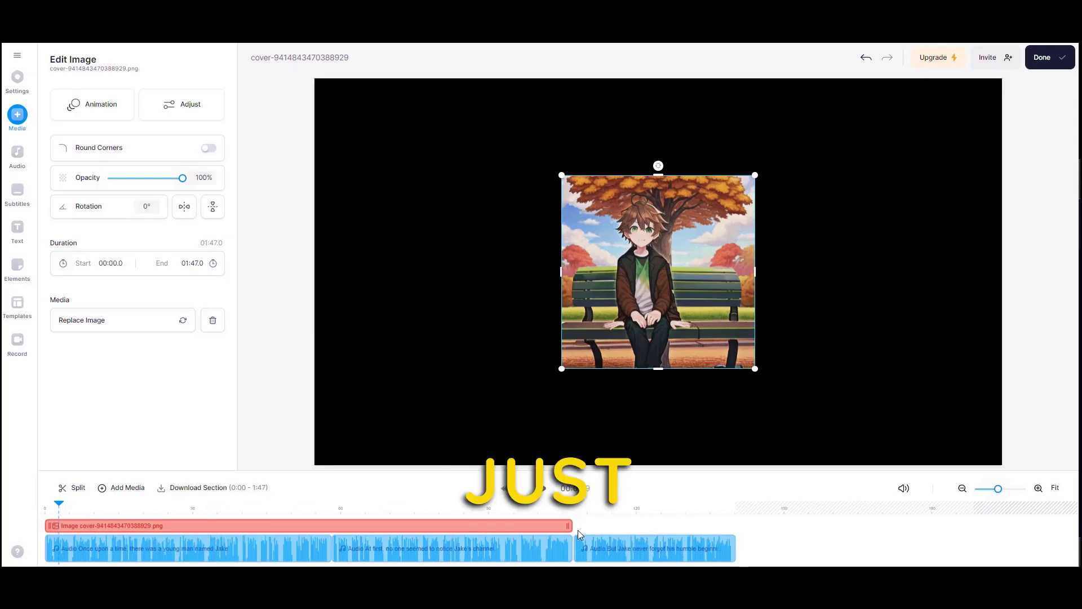
Step: Scale the autumn bench image up to the full canvas width and extend its clip to 2:20
left_click_drag(561, 176, 315, 80)
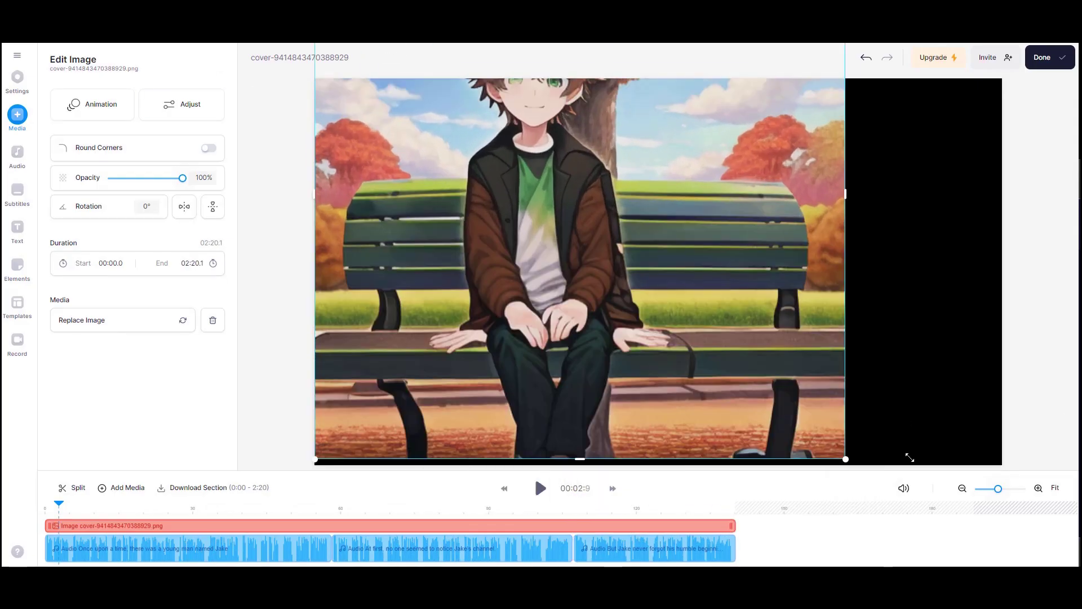
left_click_drag(845, 459, 1002, 463)
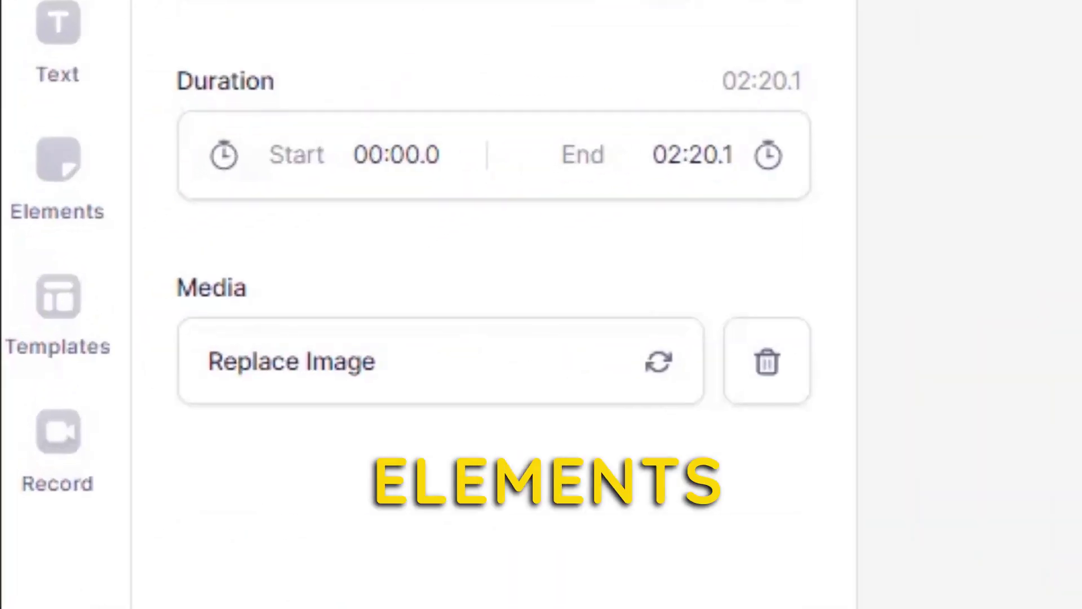
left_click(17, 265)
Step: Add a yellow sound wave visualiser over the bench and deselect it
left_click(179, 378)
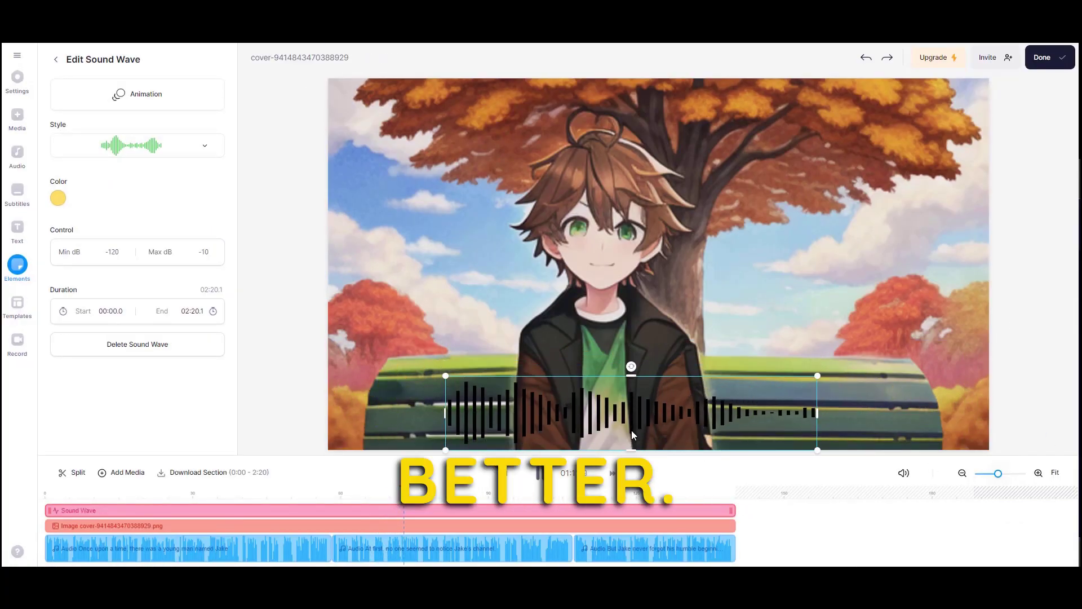
left_click(989, 379)
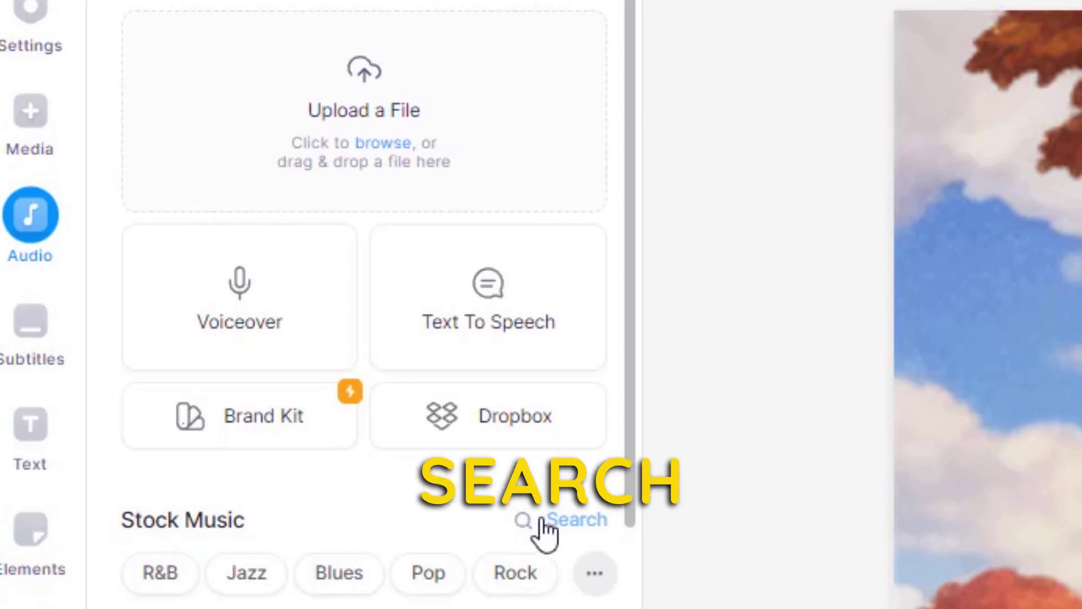
left_click(571, 521)
type("motivation")
Step: Search stock music for 'motivation' and preview tracks such as Broken Wings and an epic trailer
left_click(169, 194)
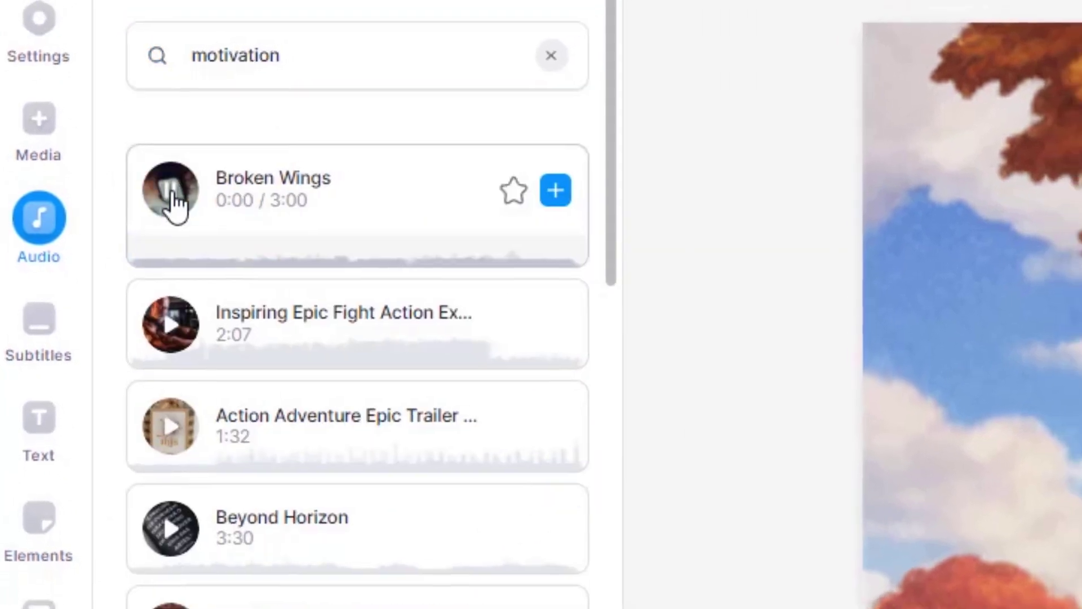
left_click(161, 290)
left_click(156, 476)
scroll(317, 440, "down", 5)
left_click(316, 439)
left_click(313, 482)
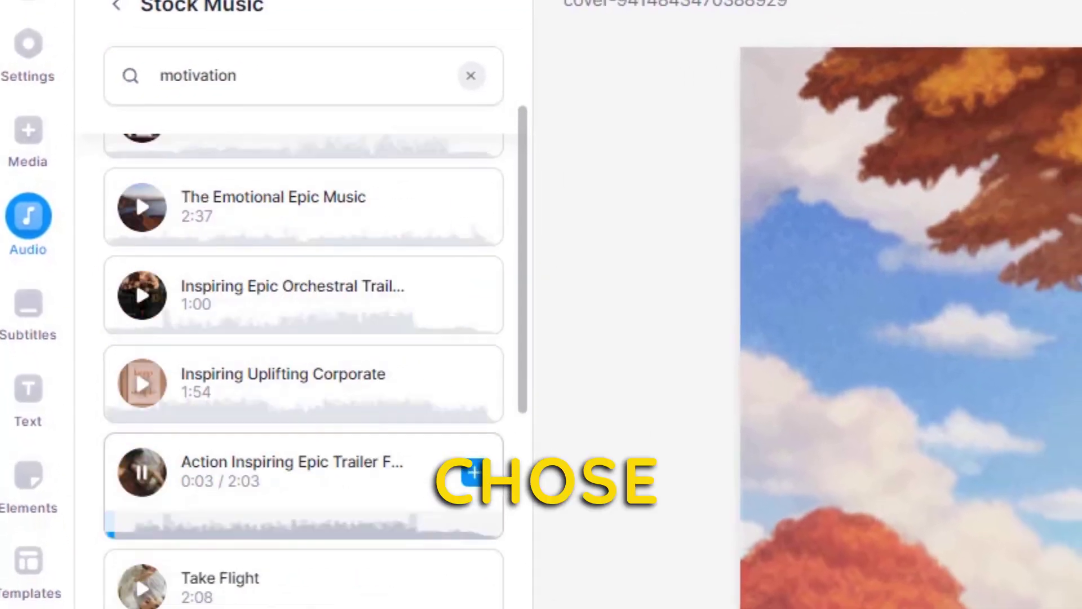
scroll(273, 507, "down", 4)
left_click(274, 575)
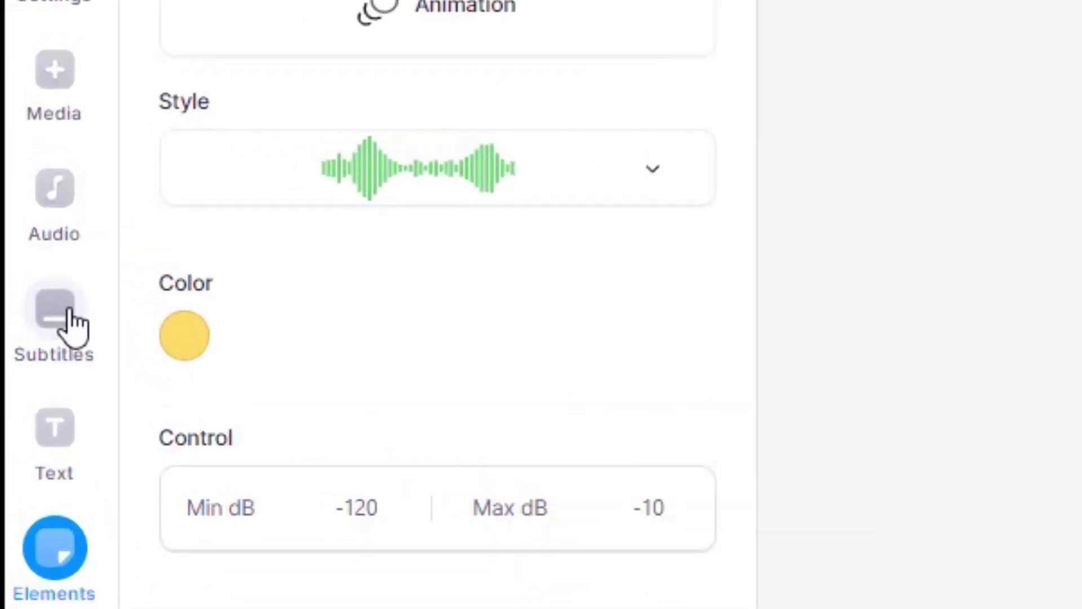
left_click(43, 254)
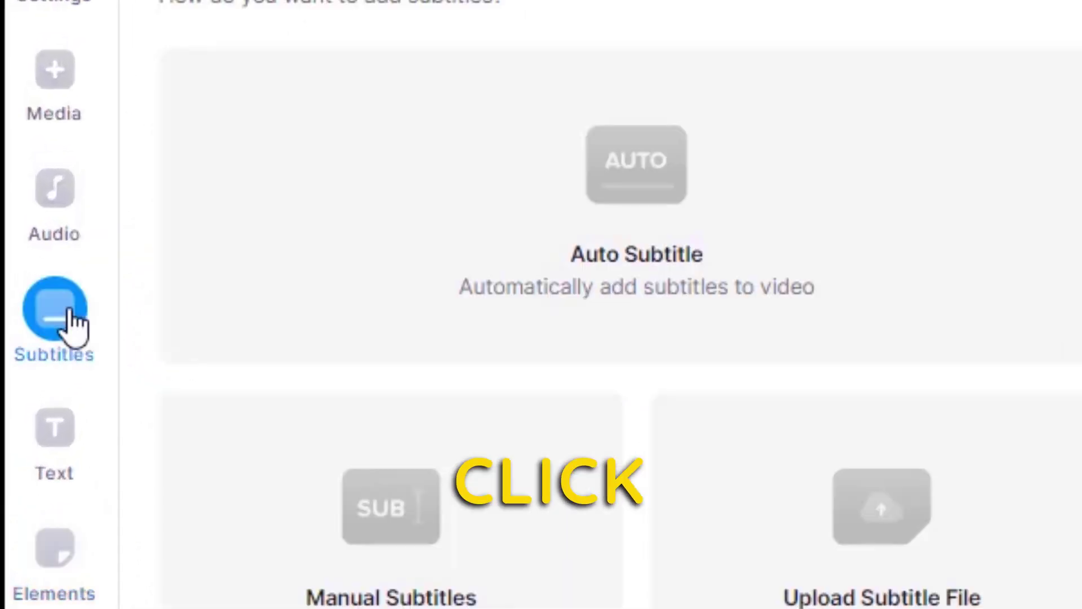
Step: Auto-generate subtitles from the voiceover, apply the Ciaran style, and start the video export
left_click(691, 279)
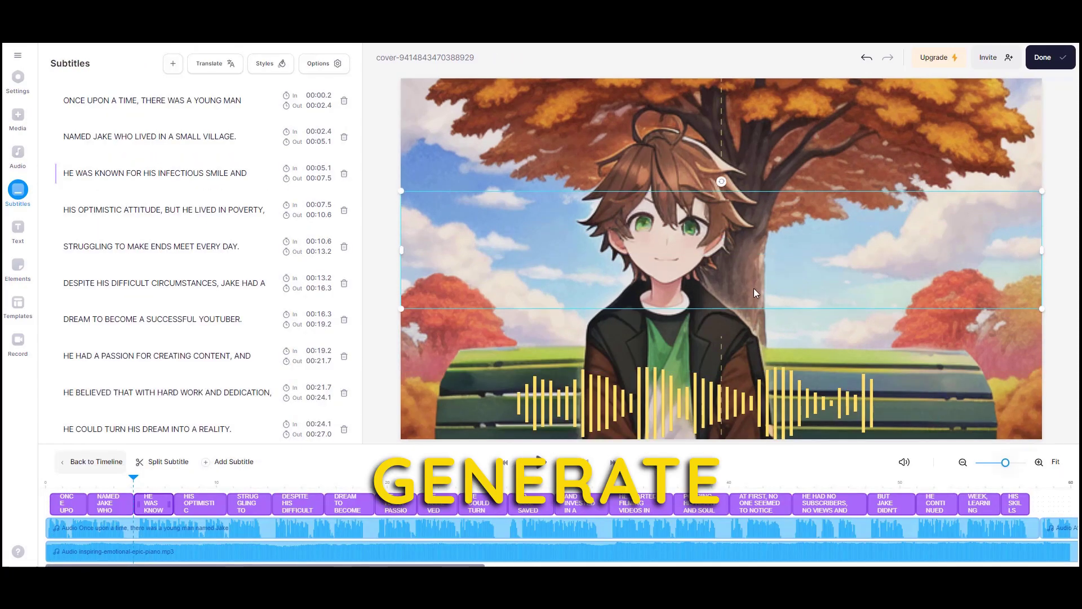
left_click(104, 139)
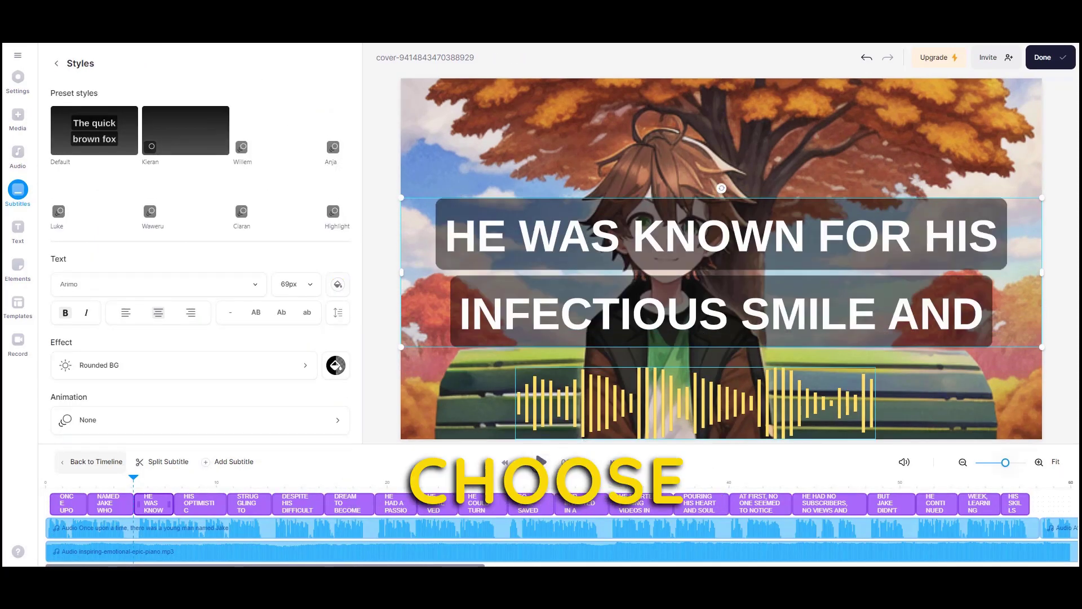
left_click(288, 192)
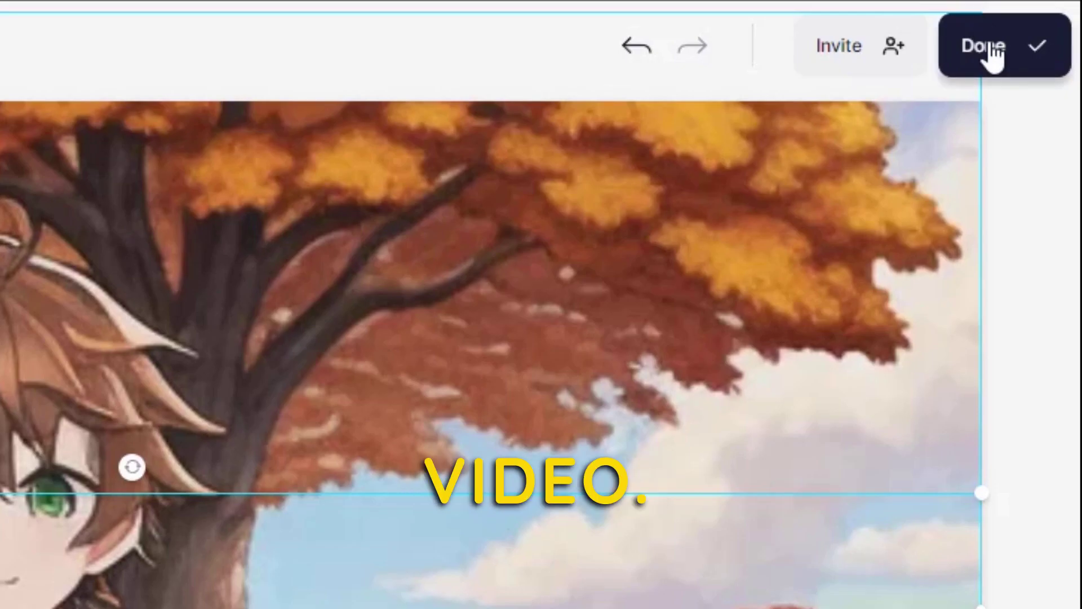
left_click(993, 57)
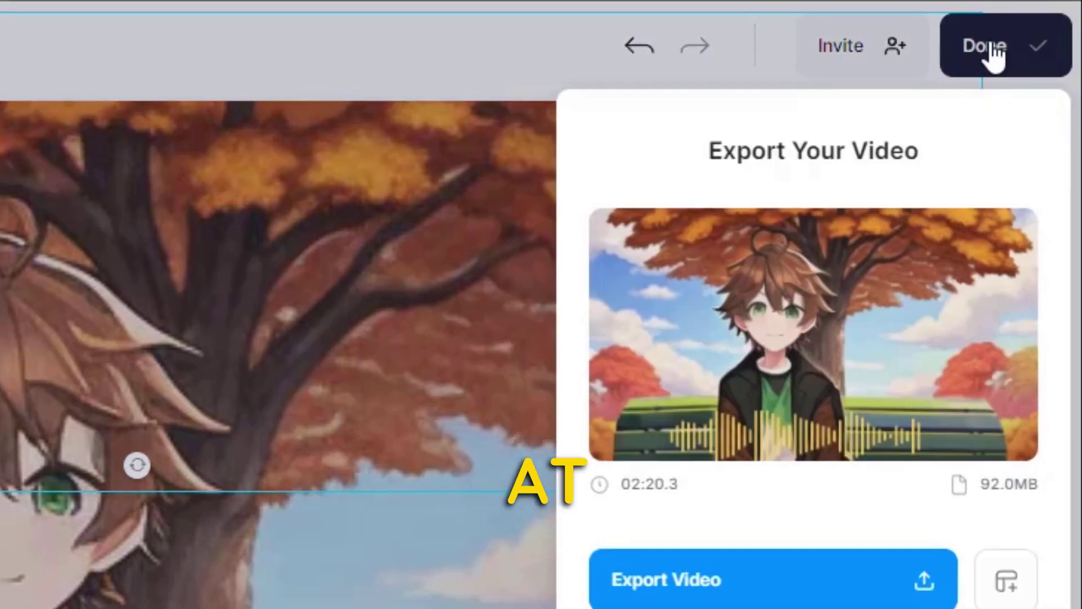
left_click(853, 478)
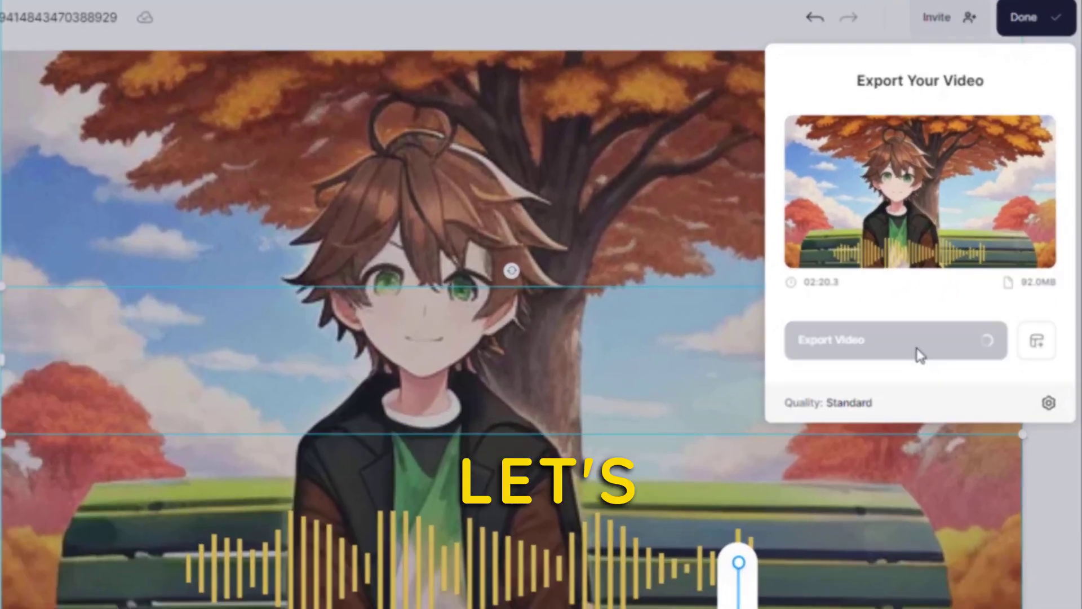